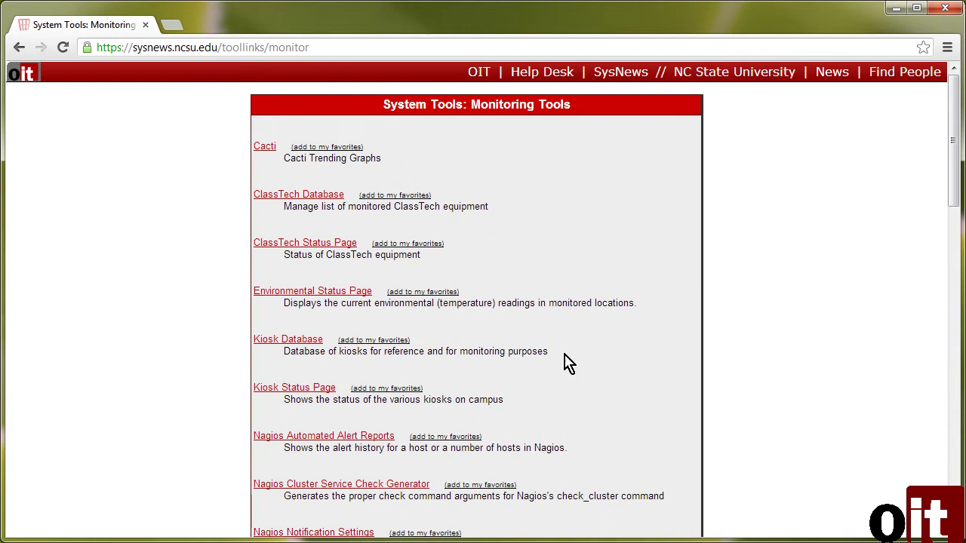
Open Nagios Notification Settings from the list of monitoring tools
scroll(317, 400, "down", 1)
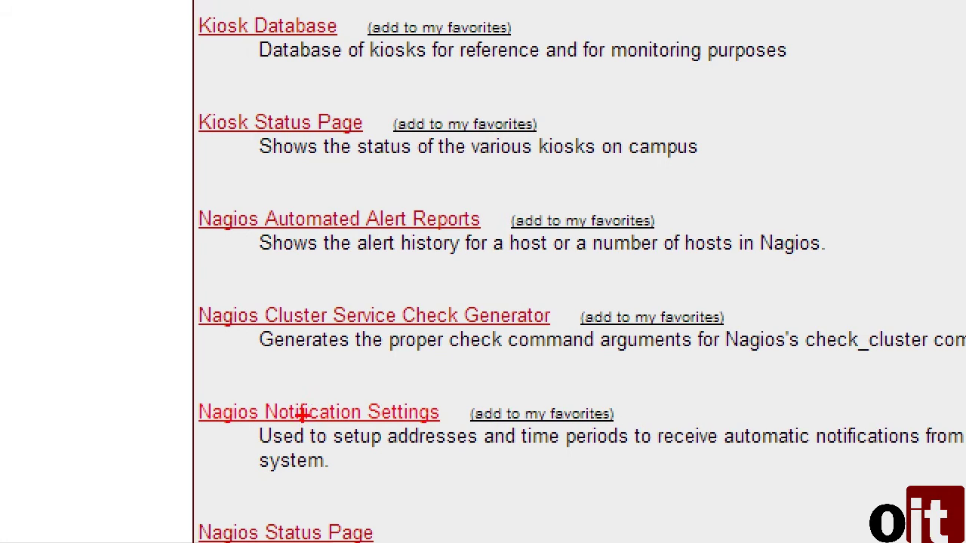
right_click(301, 414)
key("Escape")
left_click(278, 412)
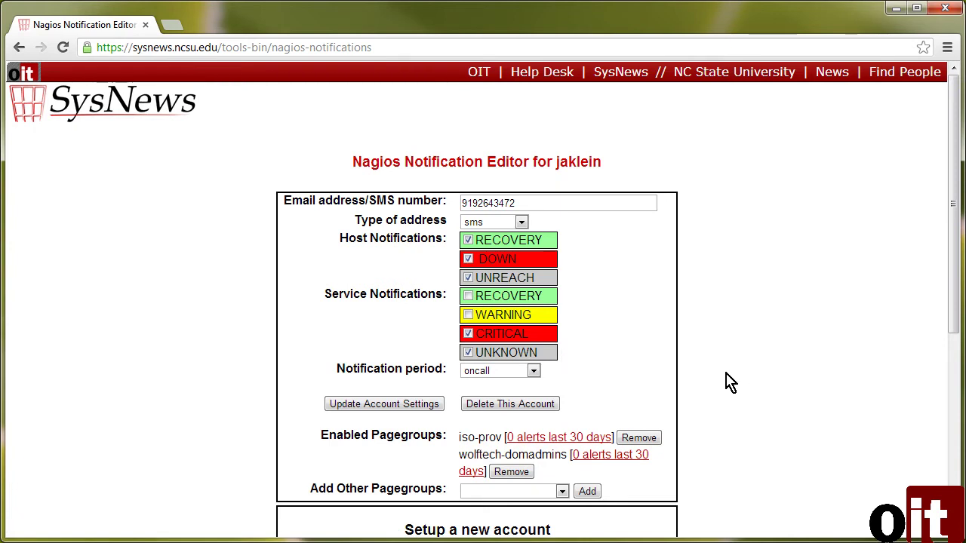
Enter the contact's e-mail address in the new account form and set the type of address to email
scroll(730, 382, "down", 2)
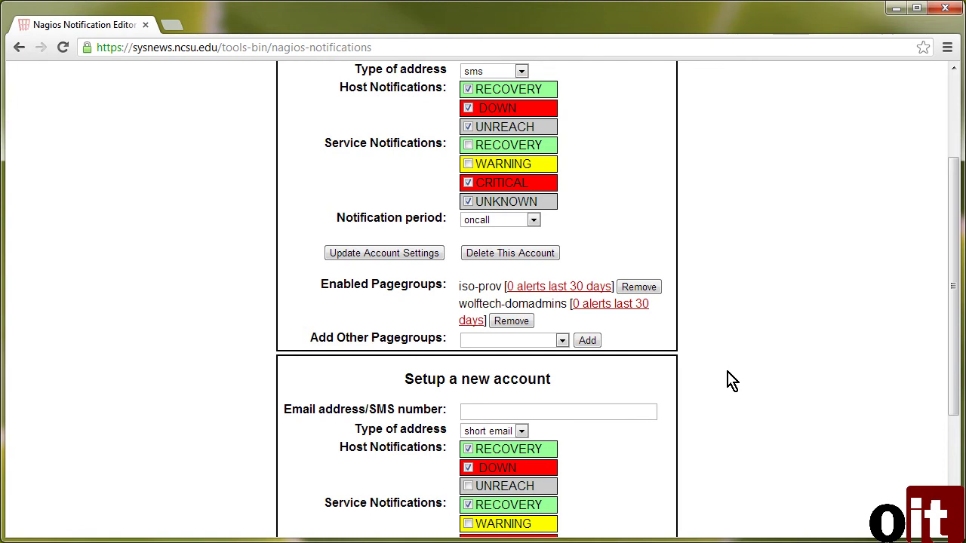
scroll(729, 382, "down", 2)
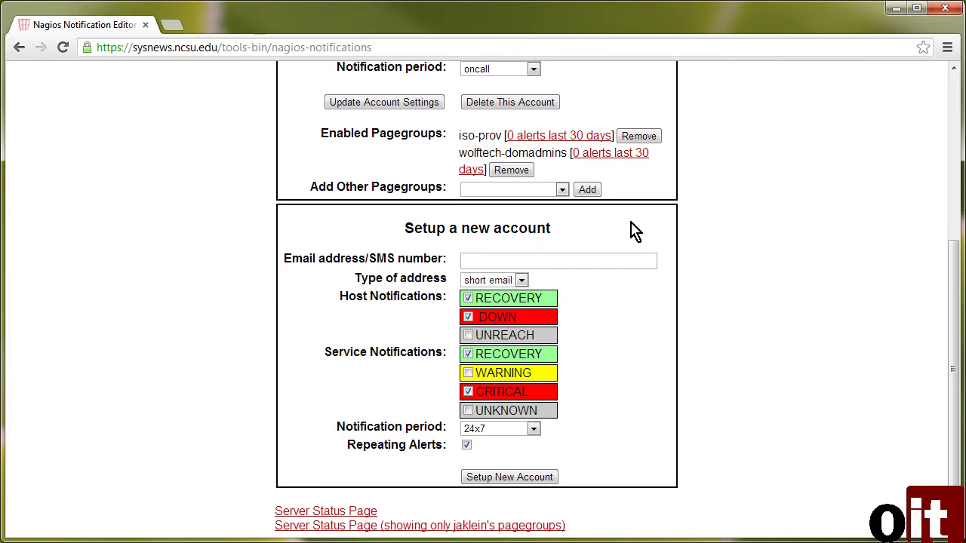
left_click(505, 256)
type("jak")
key("Down")
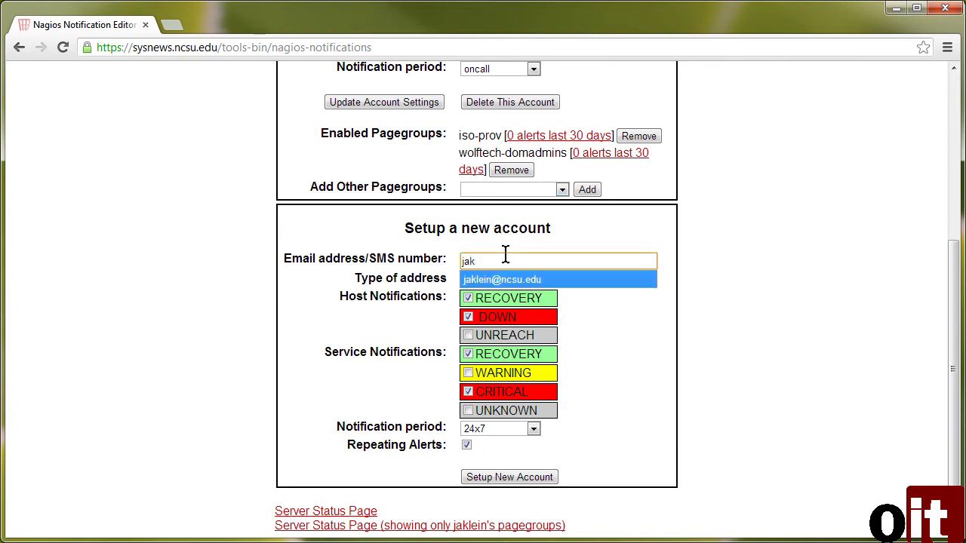
key("Tab")
left_click(524, 281)
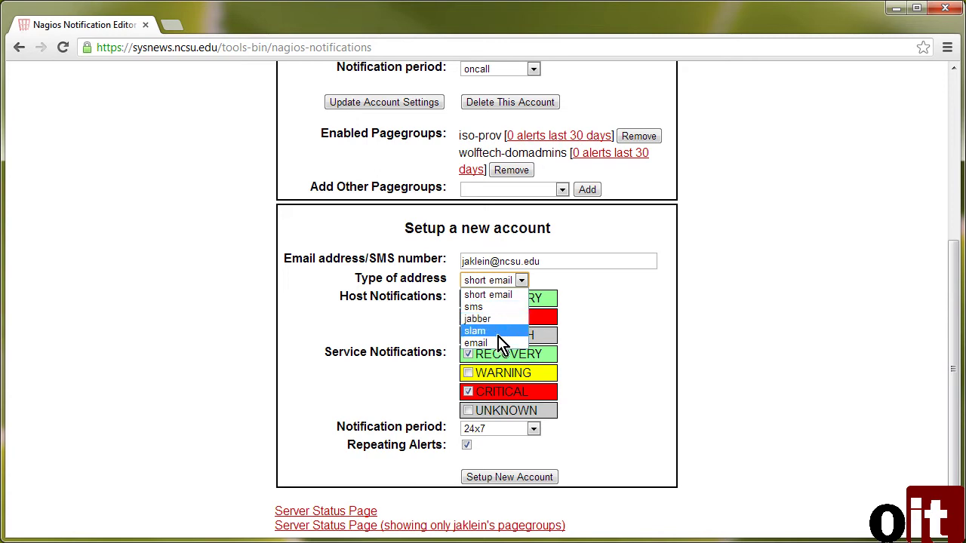
left_click(498, 343)
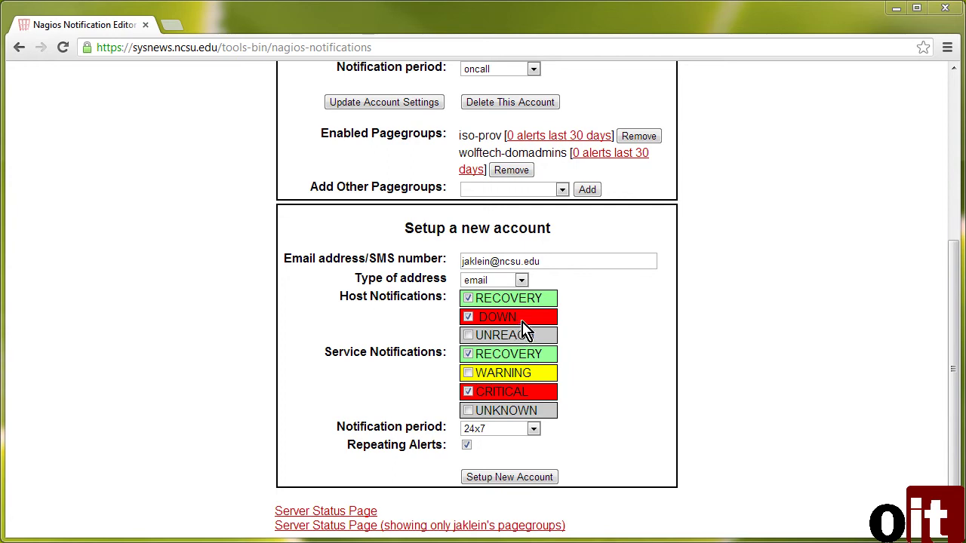
Turn off all host notifications for the new account and leave only WARNING enabled under service notifications
left_click(468, 298)
left_click(468, 317)
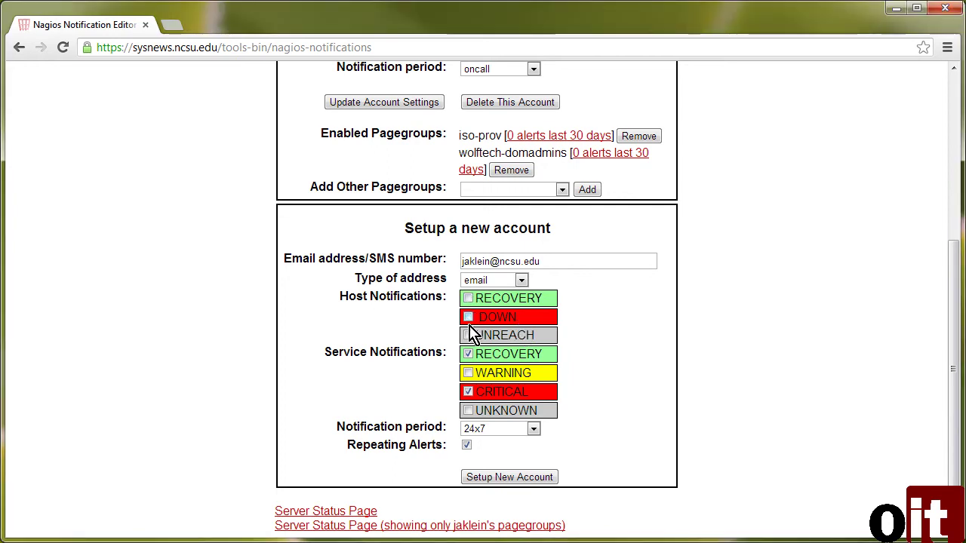
left_click(469, 336)
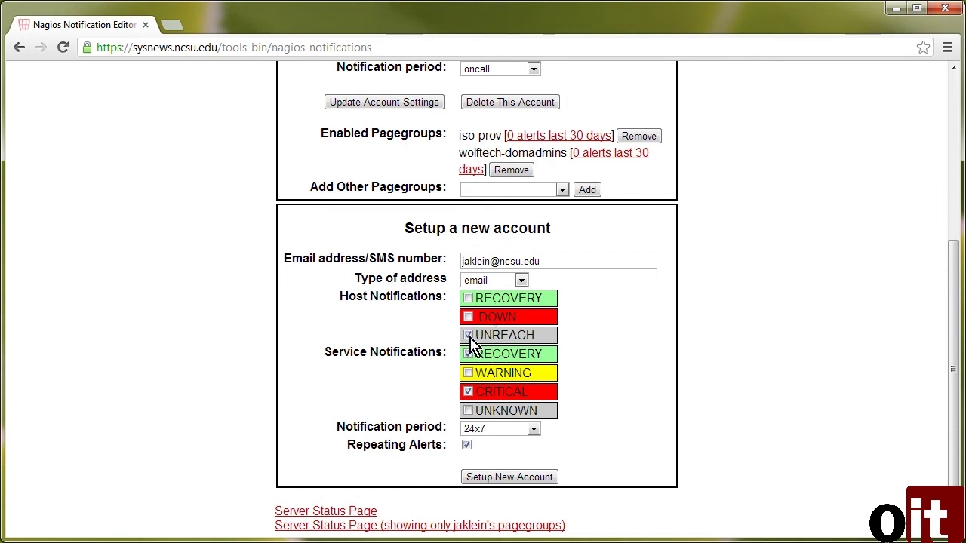
left_click(468, 337)
left_click(470, 360)
left_click(469, 375)
left_click(469, 393)
Choose the 24x7 notification period, disable repeating alerts and submit the new email account
left_click(533, 428)
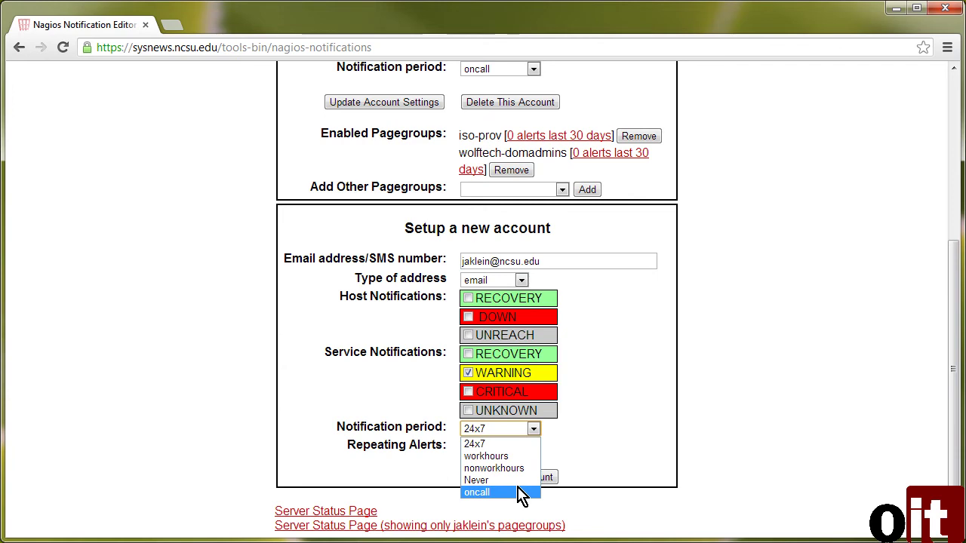
left_click(506, 446)
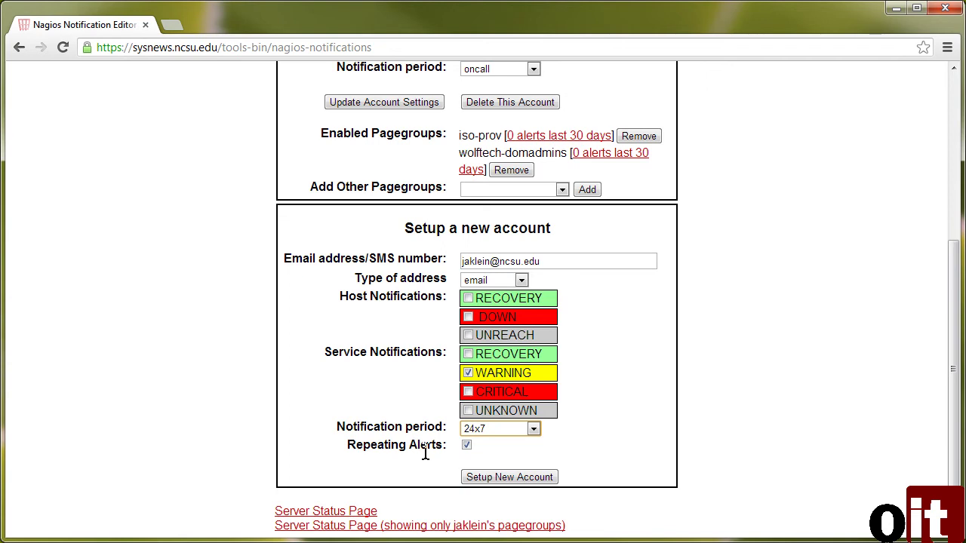
left_click(467, 447)
left_click(521, 477)
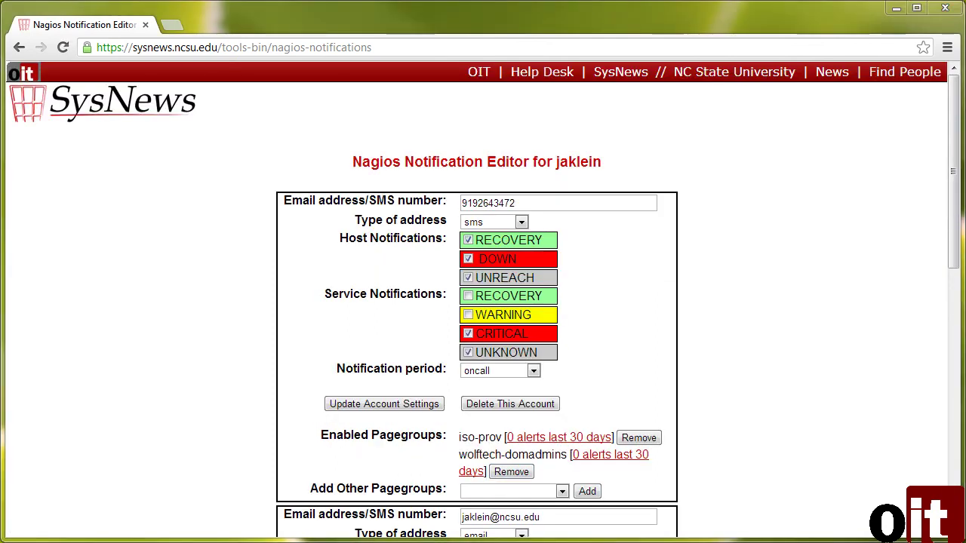
Add the iso-prov pagegroup to the newly created email account
scroll(879, 445, "down", 1)
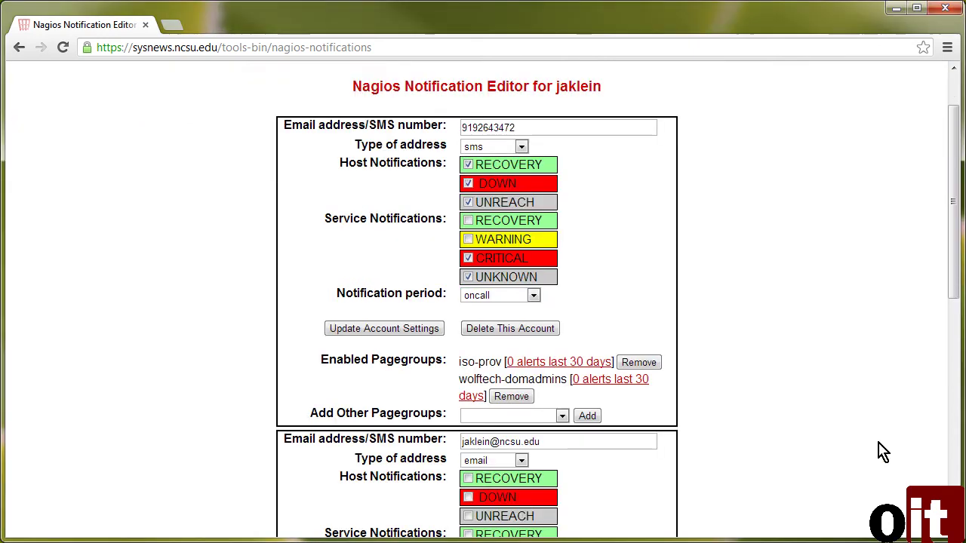
scroll(881, 451, "down", 7)
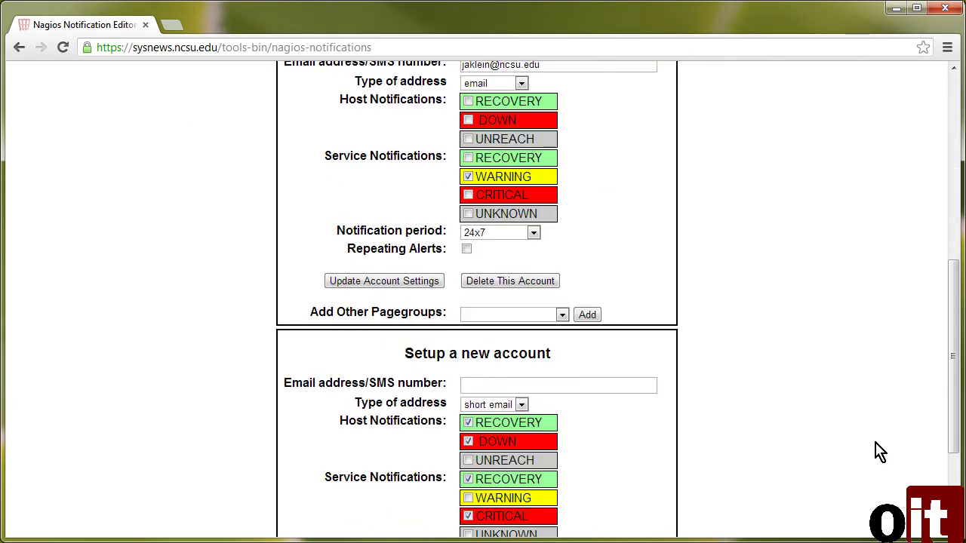
scroll(882, 452, "up", 3)
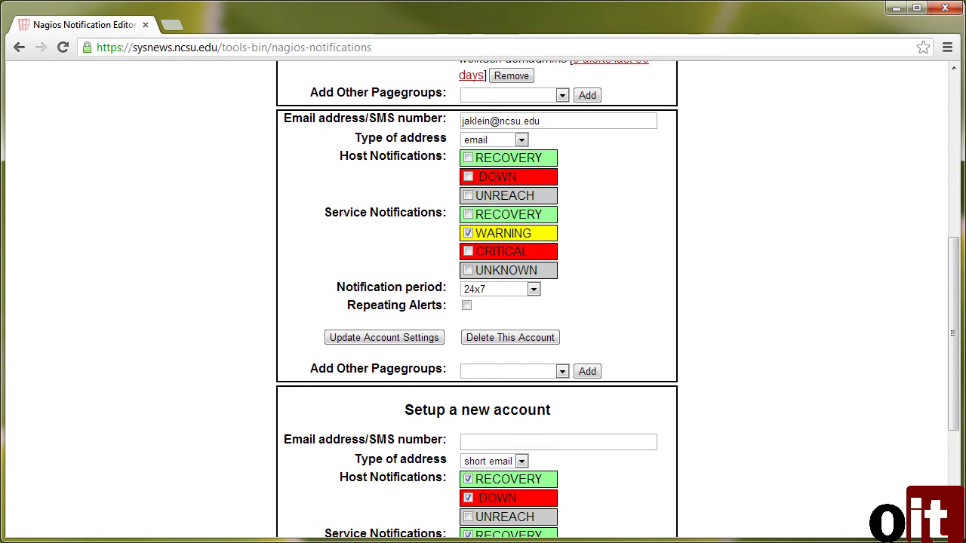
left_click(563, 371)
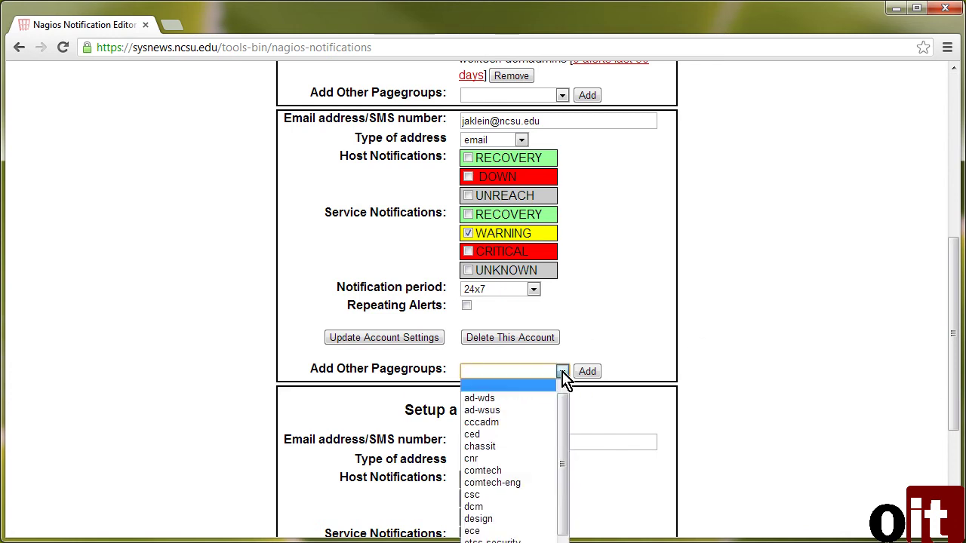
key("i")
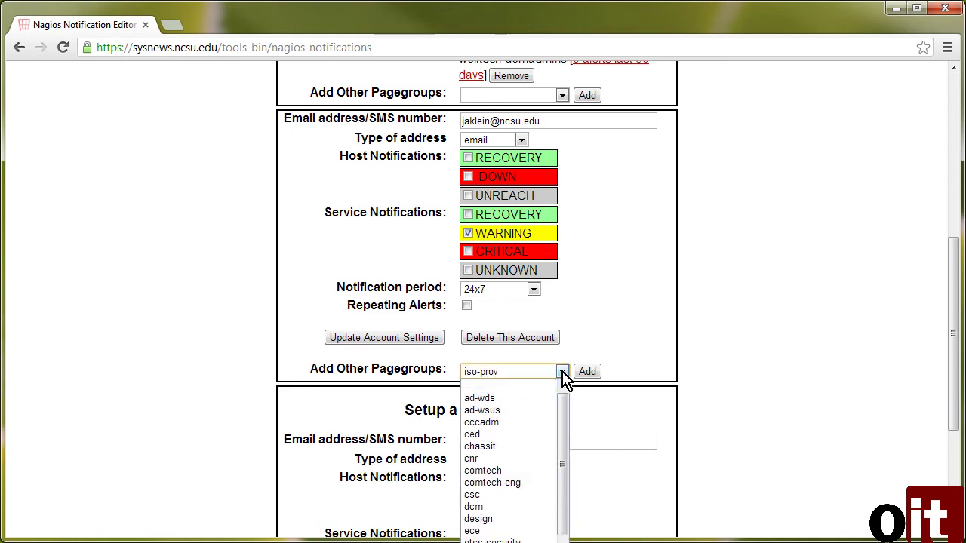
key("Return")
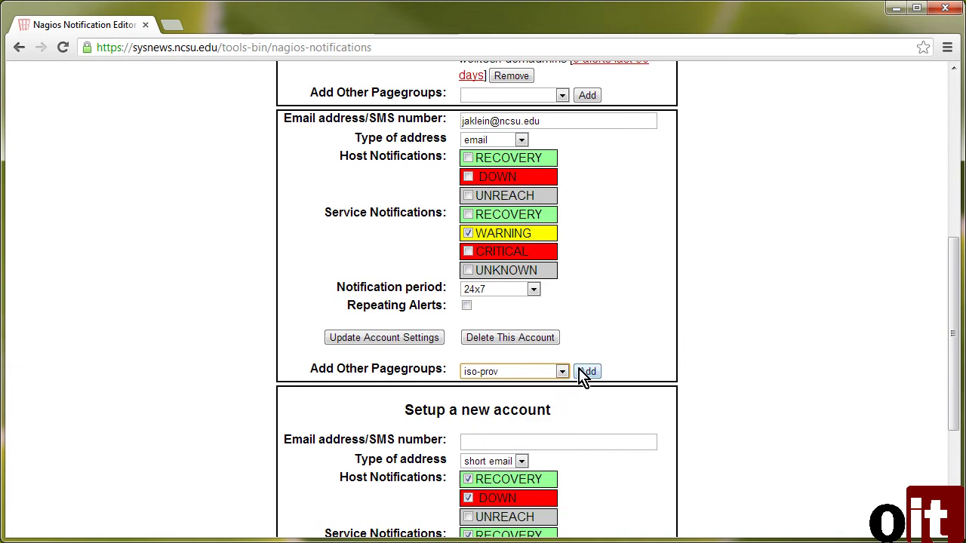
left_click(587, 372)
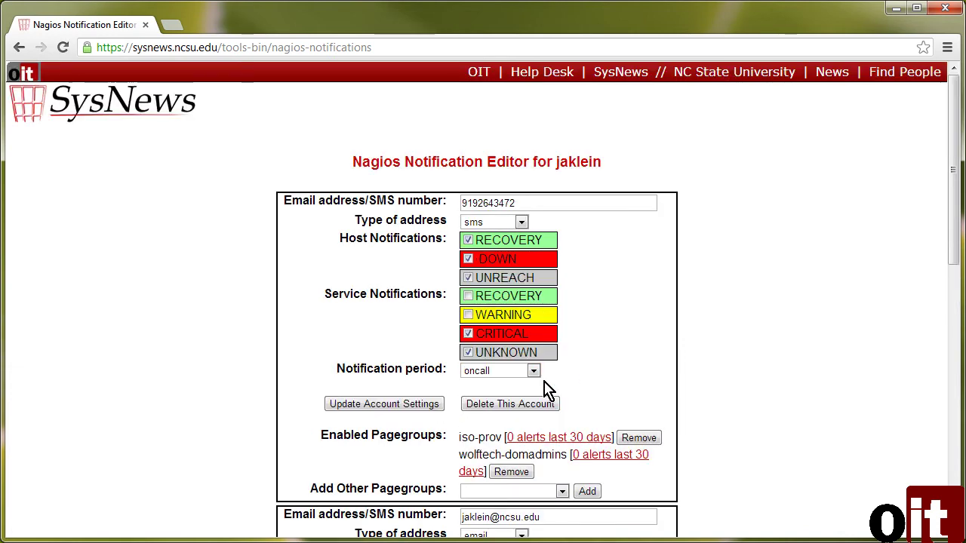
Add the shs-general pagegroup to the email account as well
scroll(540, 392, "down", 5)
scroll(521, 381, "down", 1)
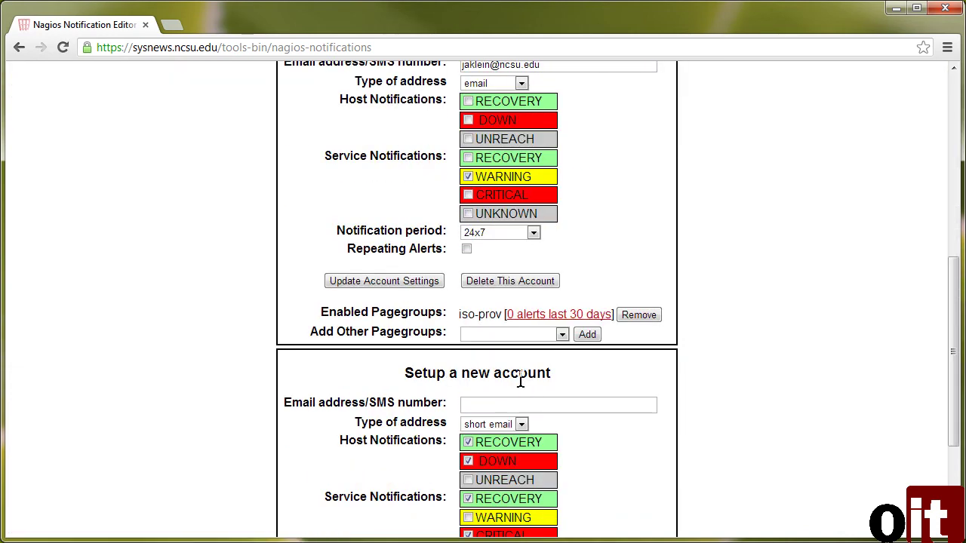
left_click(487, 334)
scroll(492, 341, "down", 3)
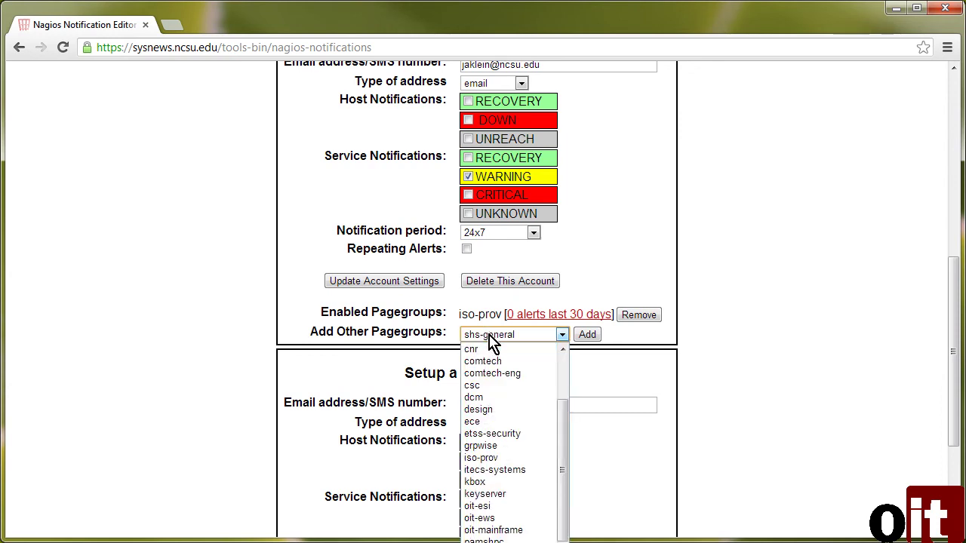
key("Escape")
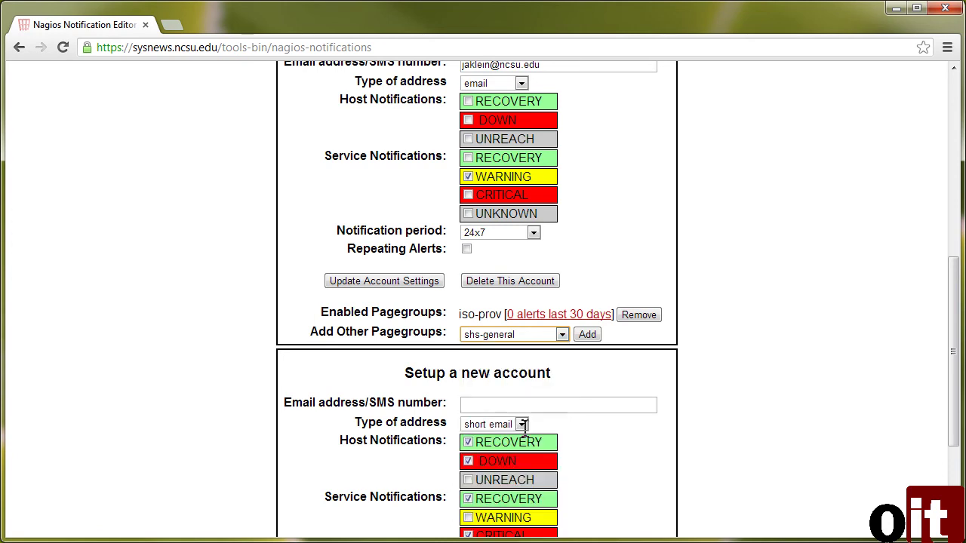
left_click(587, 336)
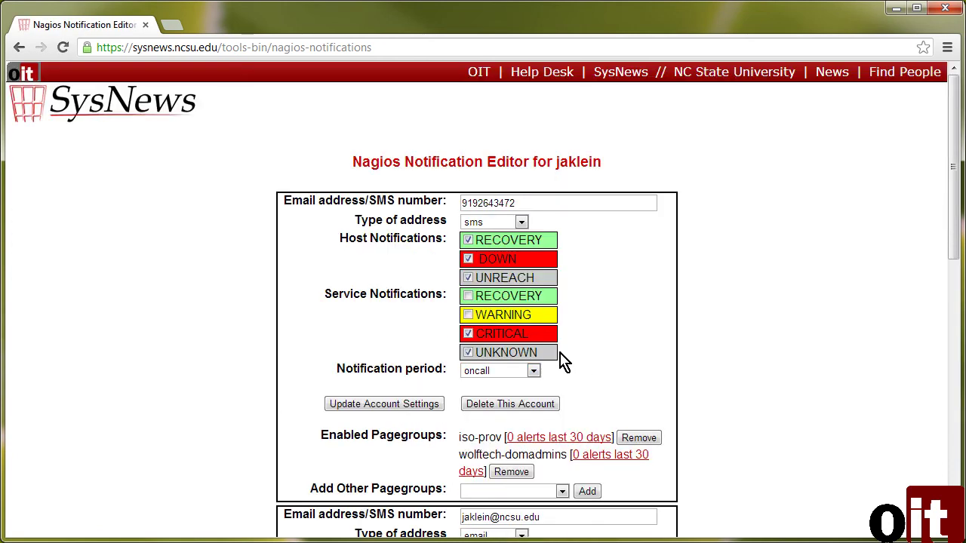
Start another new account with the contact's e-mail address and set its type of address to jabber
scroll(561, 351, "down", 6)
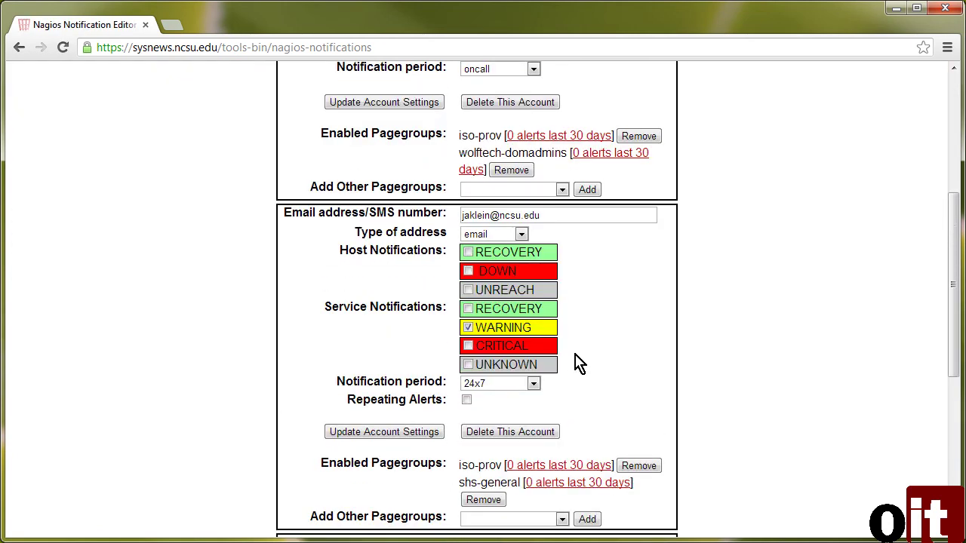
scroll(579, 365, "up", 1)
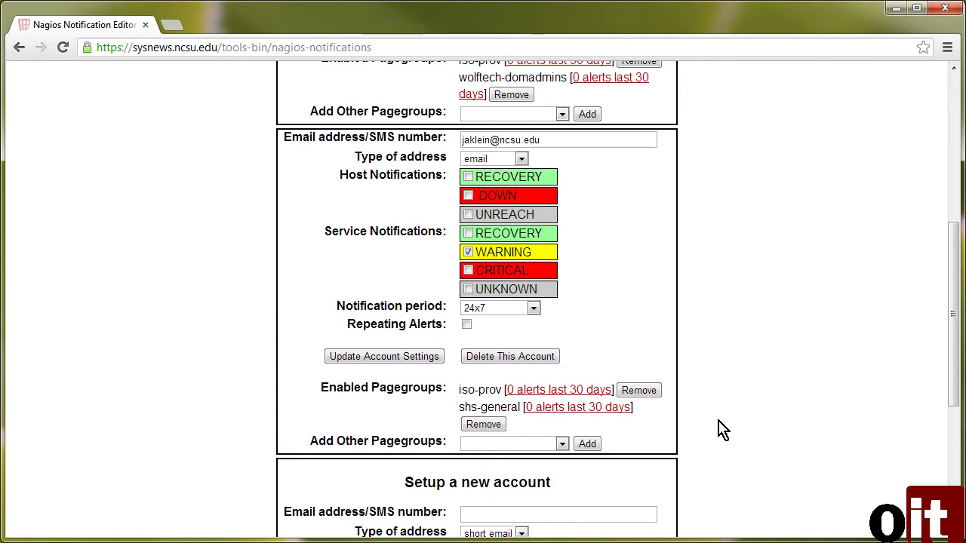
scroll(658, 415, "down", 4)
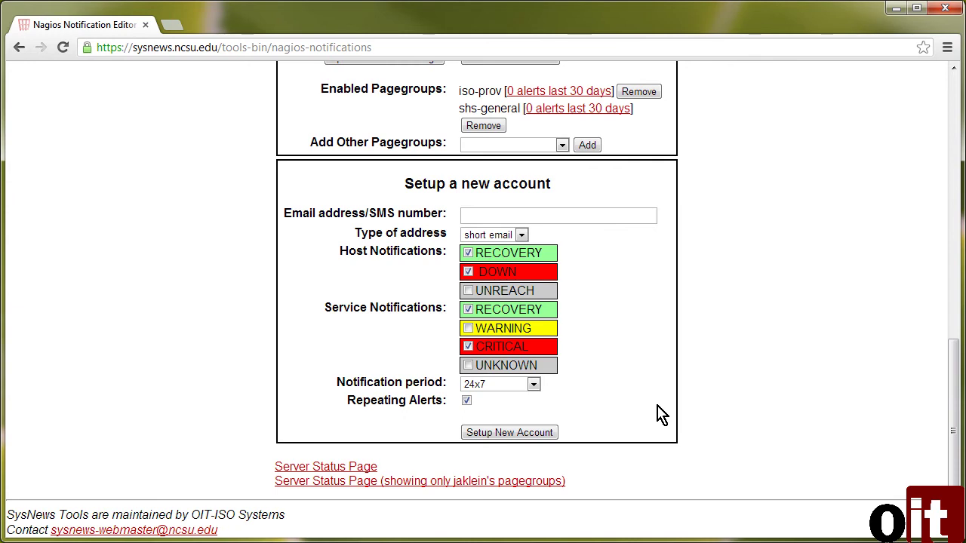
left_click(495, 217)
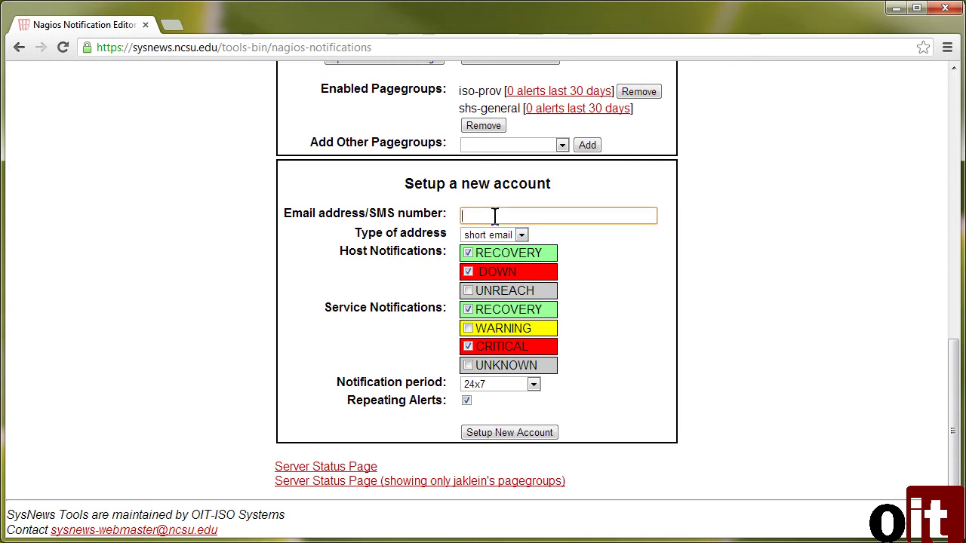
type("ja")
key("Down")
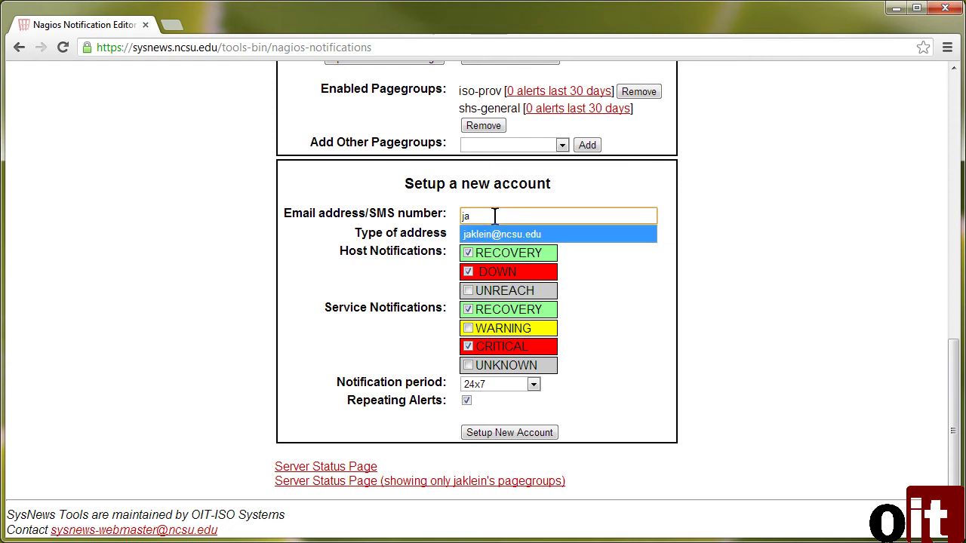
key("Return")
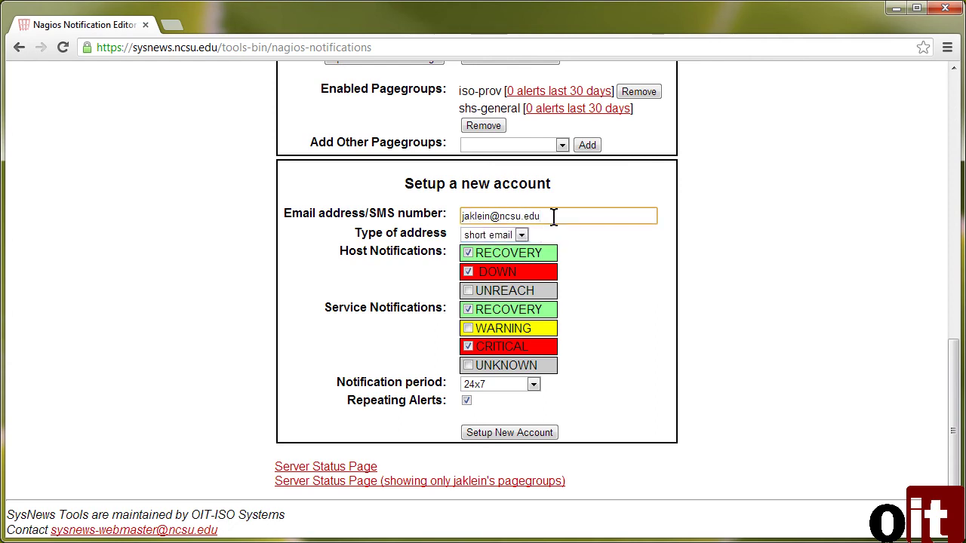
left_click(521, 236)
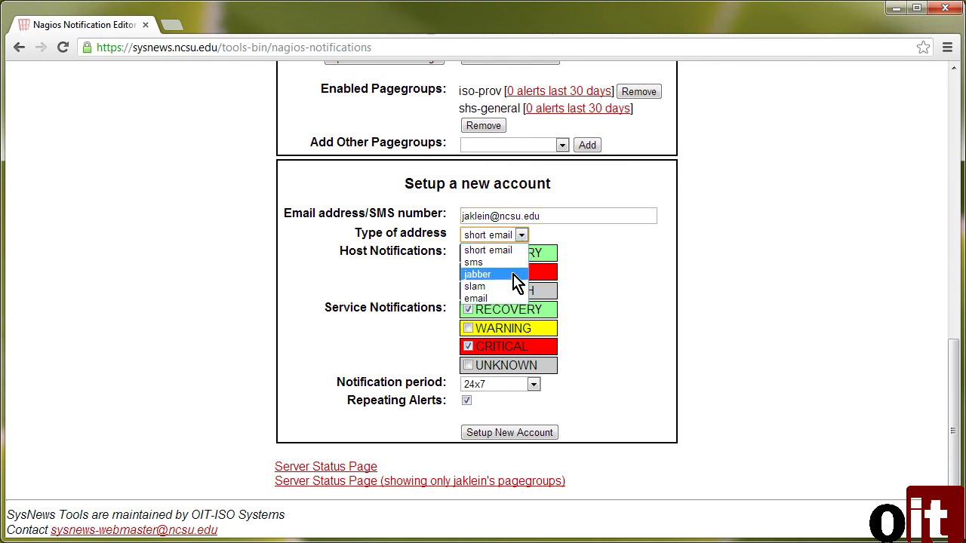
left_click(513, 276)
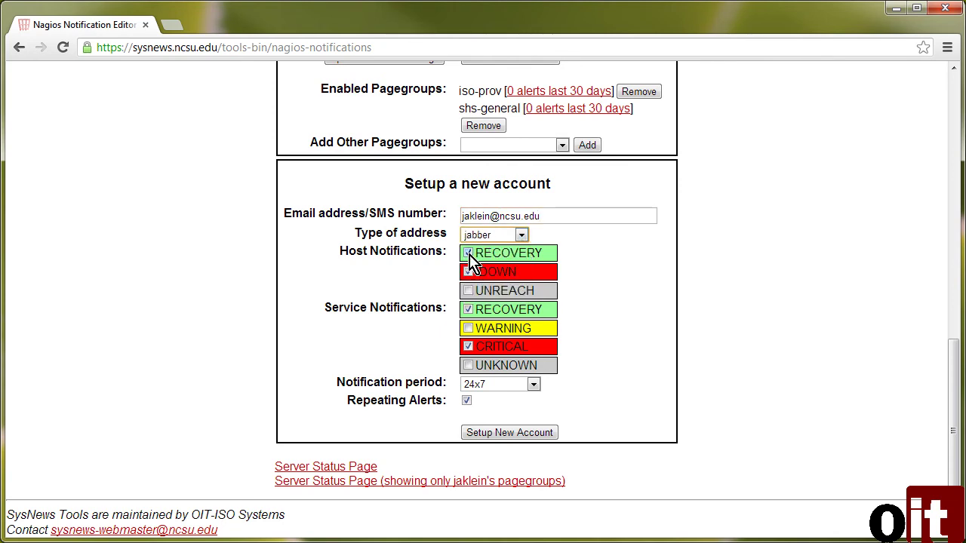
Disable host RECOVERY and DOWN and service RECOVERY for the jabber account, and enable service WARNING alongside CRITICAL
left_click(468, 255)
left_click(468, 272)
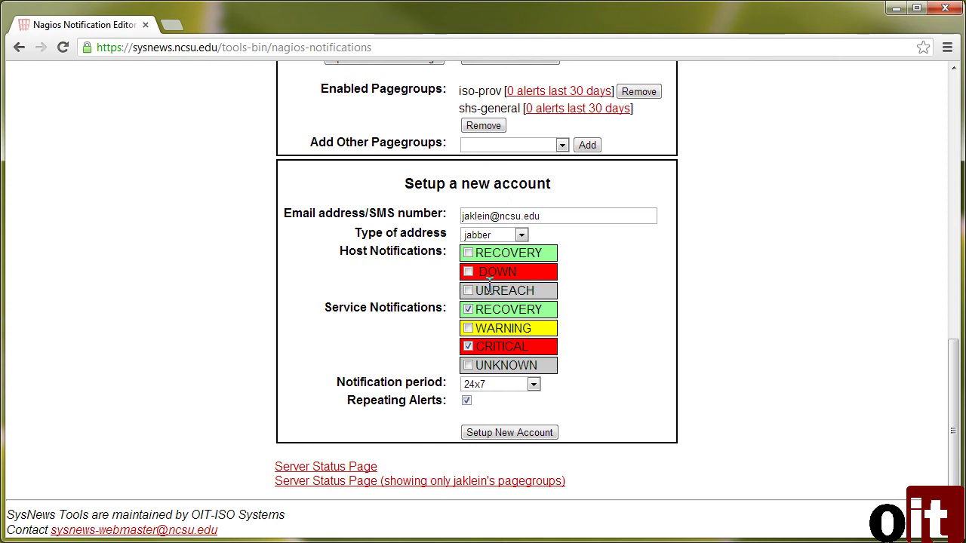
left_click(468, 330)
left_click(469, 309)
Set the jabber account's notification period to workhours and disable repeating alerts
left_click(533, 386)
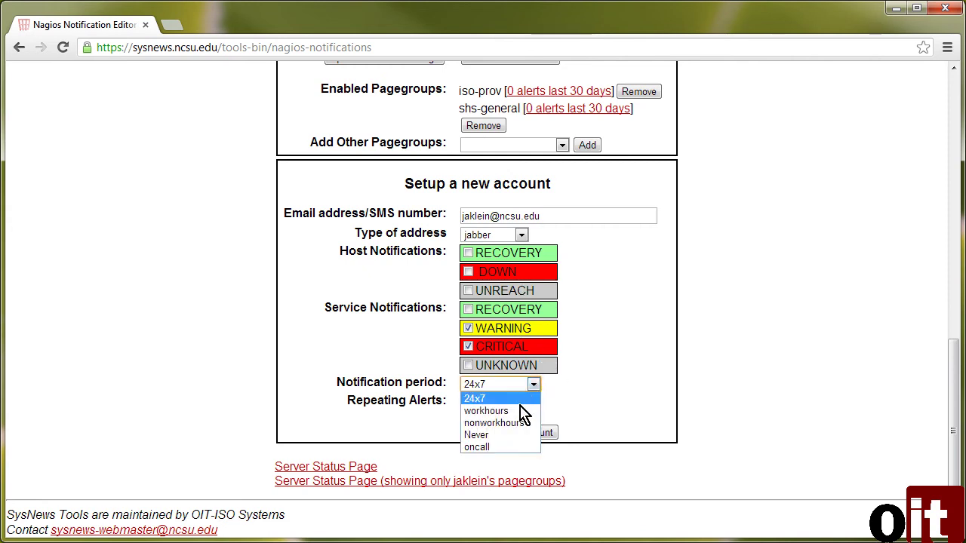
left_click(517, 412)
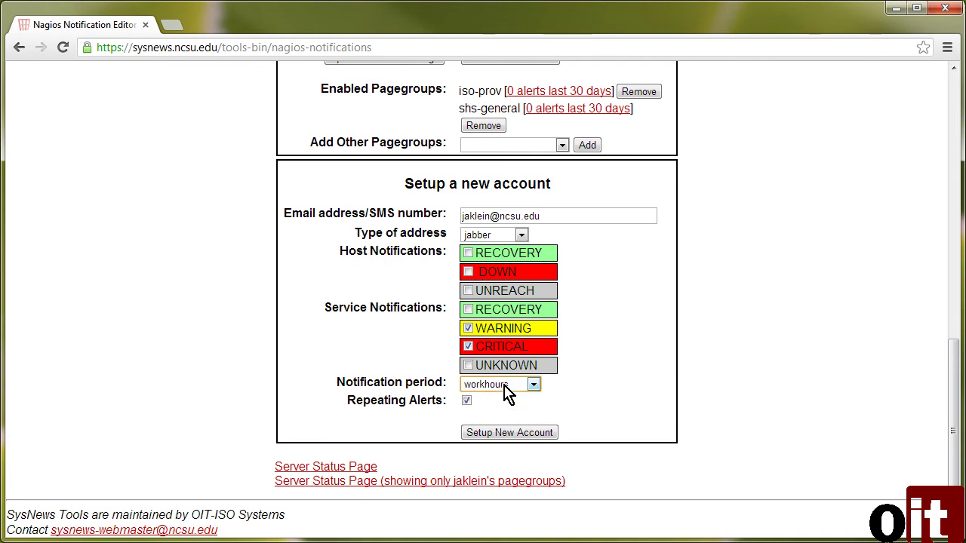
left_click(467, 401)
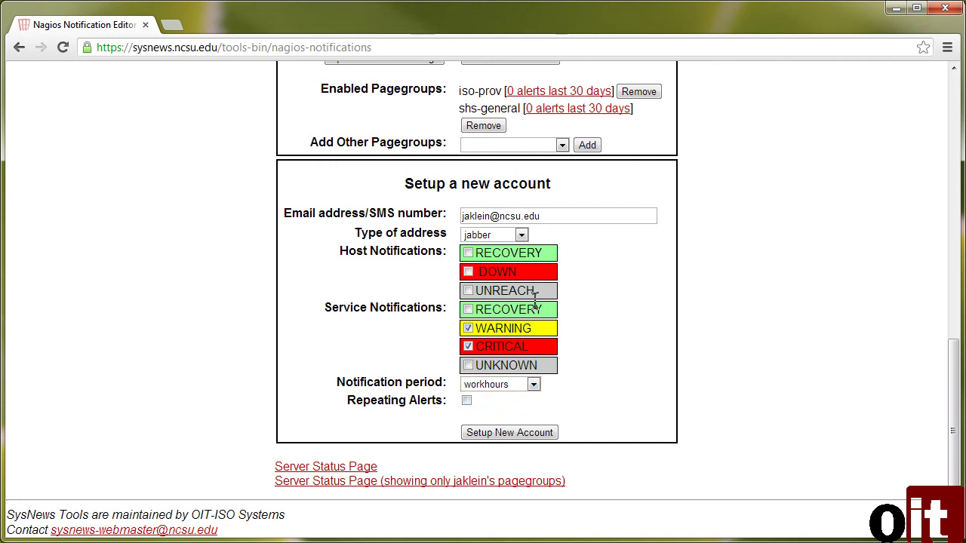
Create the new jabber account with the chosen settings and bring up its entry in the account list
left_click(512, 434)
scroll(588, 444, "down", 5)
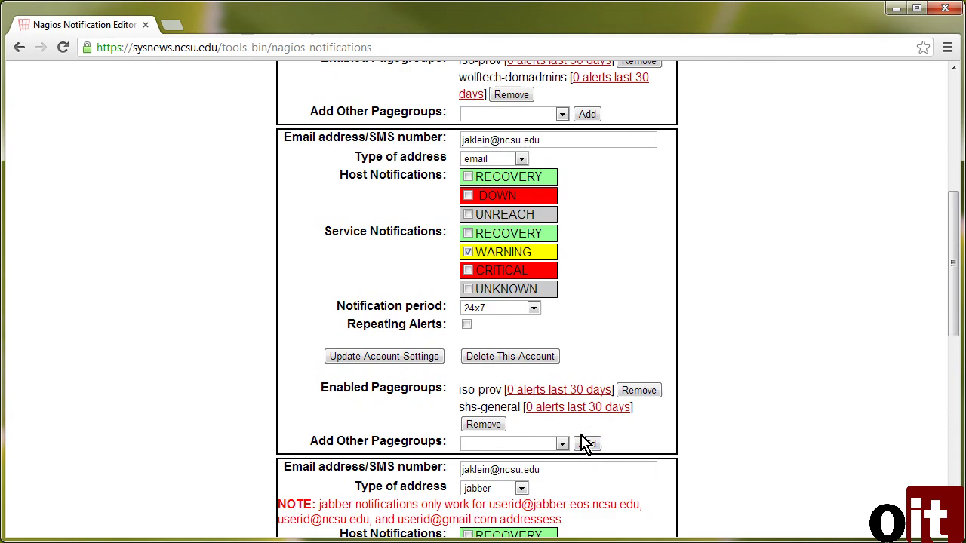
scroll(585, 445, "down", 3)
scroll(586, 446, "down", 1)
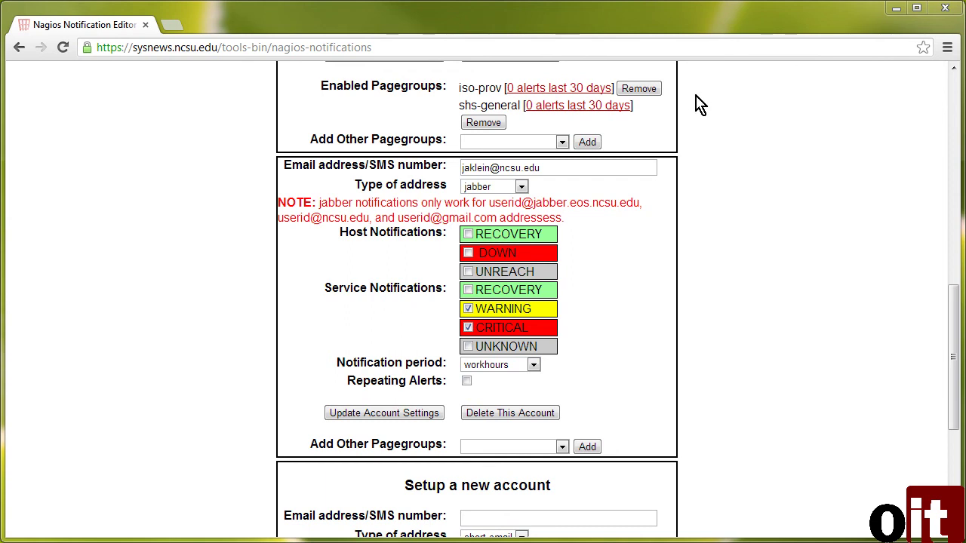
Open the Server/Service Status Grid at sysnews.ncsu.edu/ss and switch on sorting by pager groups
left_click(460, 47)
type("sysnews.ncsu.edu")
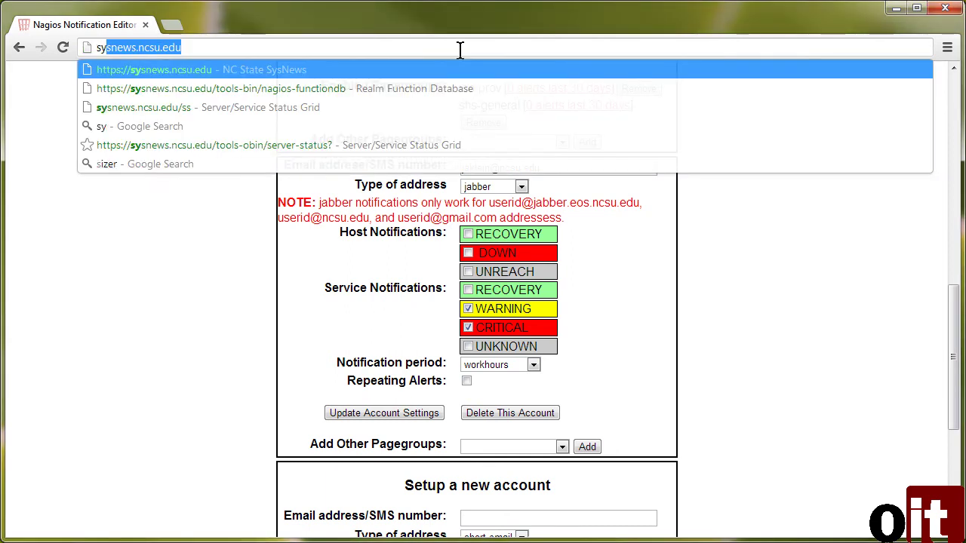
key("Right")
type("/ss")
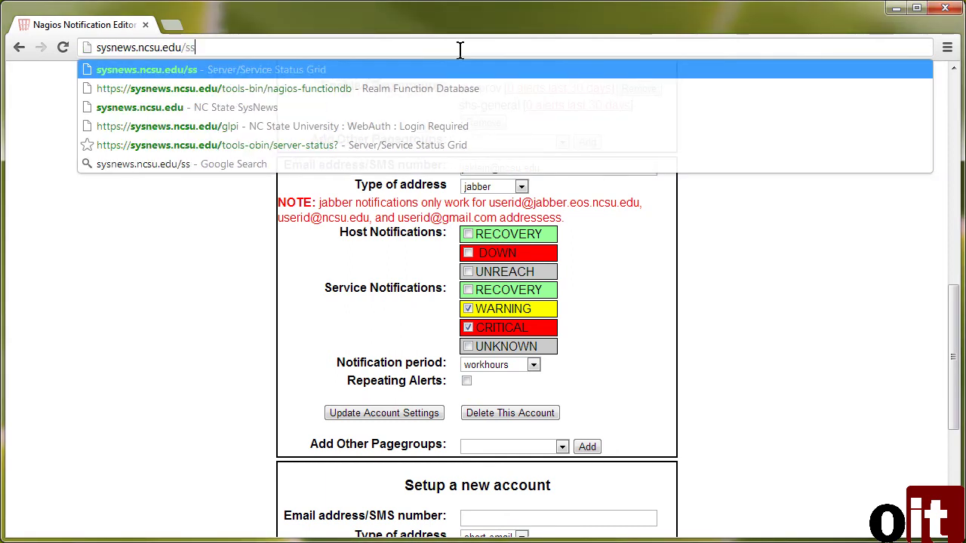
key("Return")
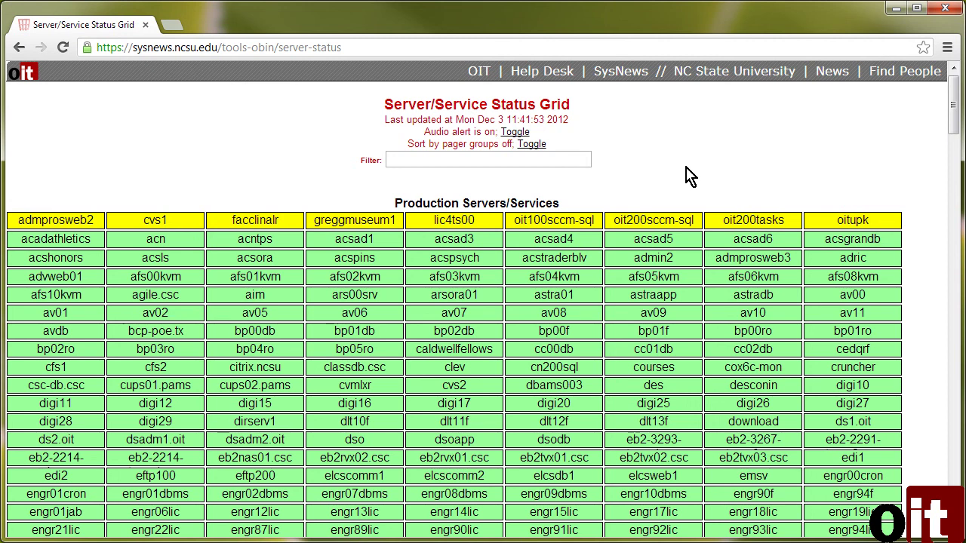
left_click(530, 143)
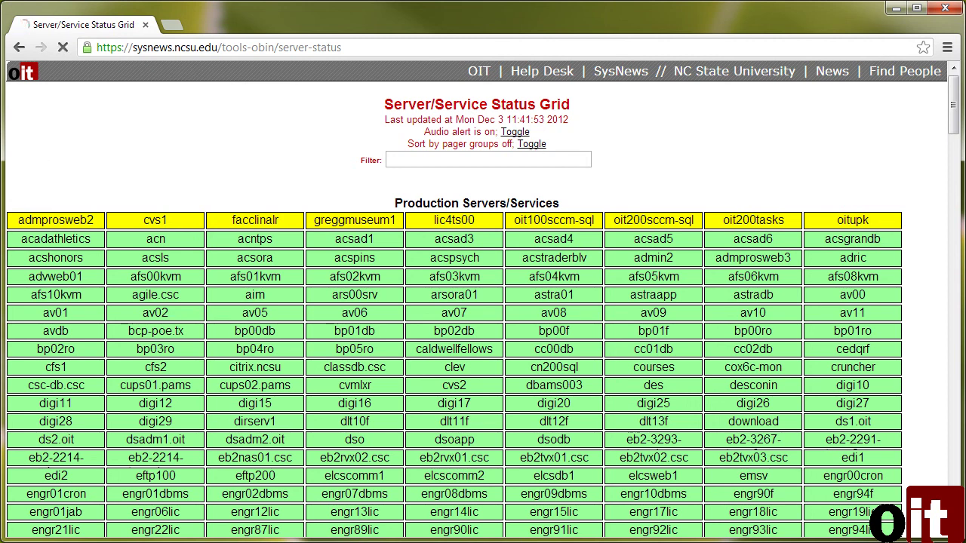